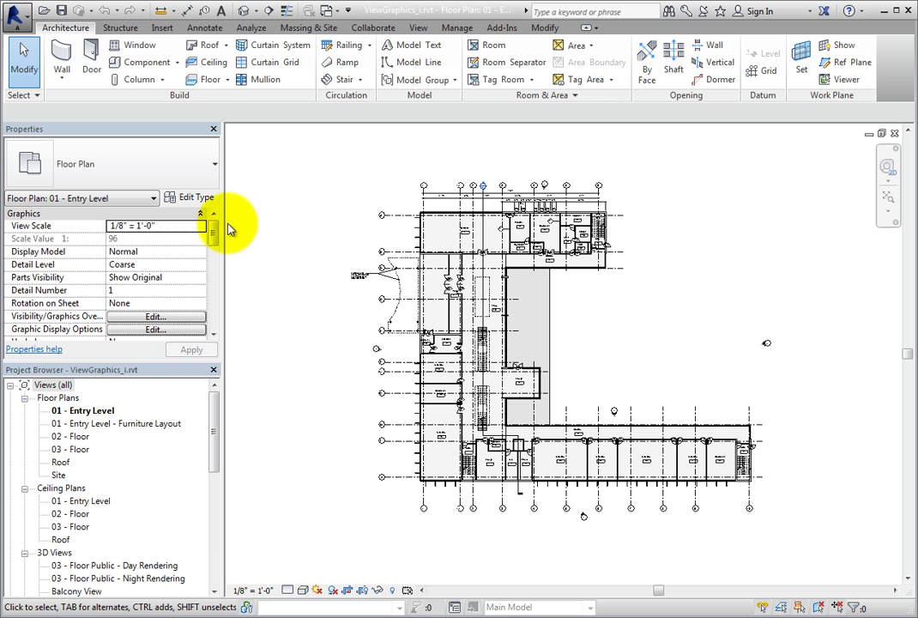
Apply the Architectural Plan view template to 01 - Entry Level so trees and furniture display.
left_click_drag(213, 227, 214, 283)
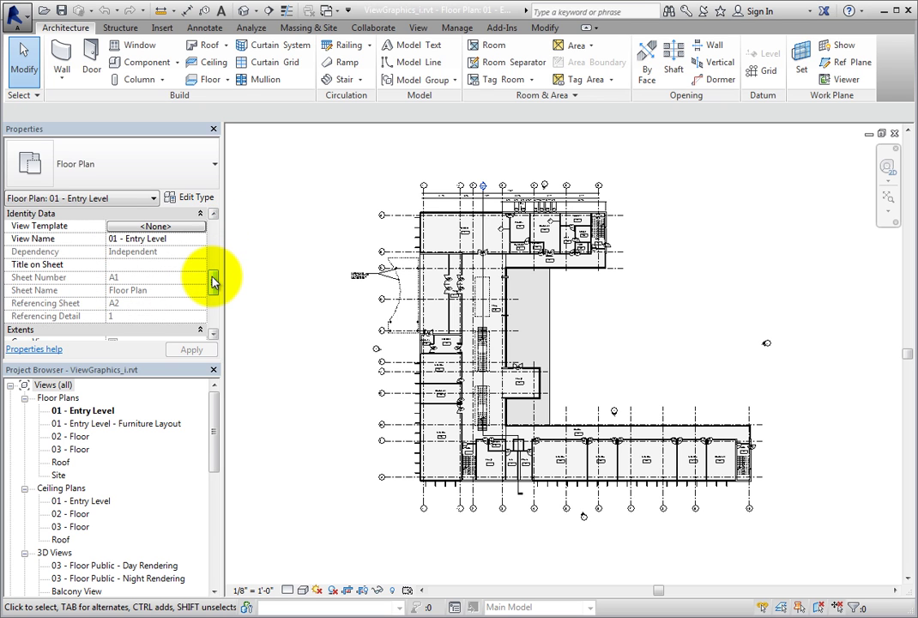
left_click_drag(214, 282, 213, 237)
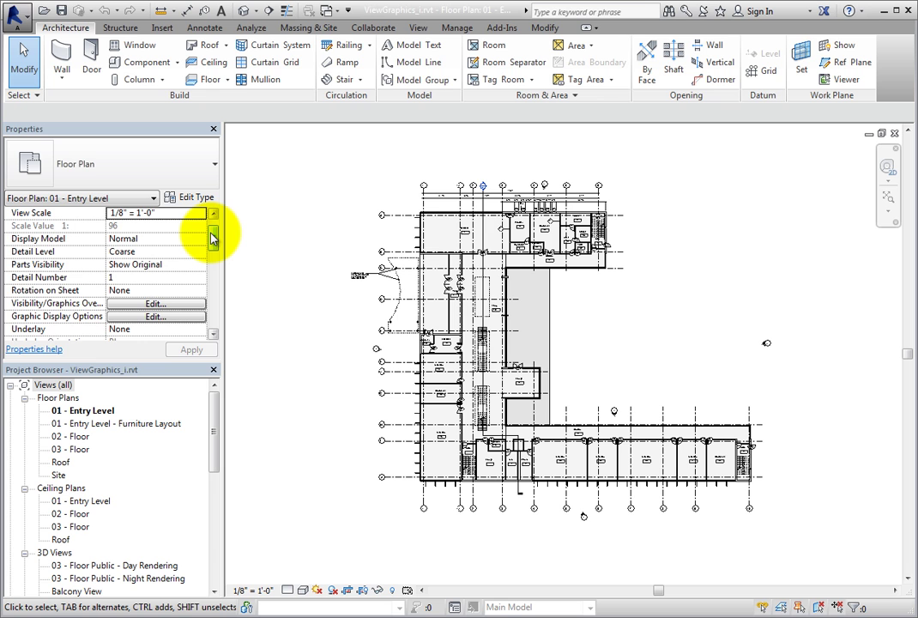
left_click_drag(214, 237, 208, 281)
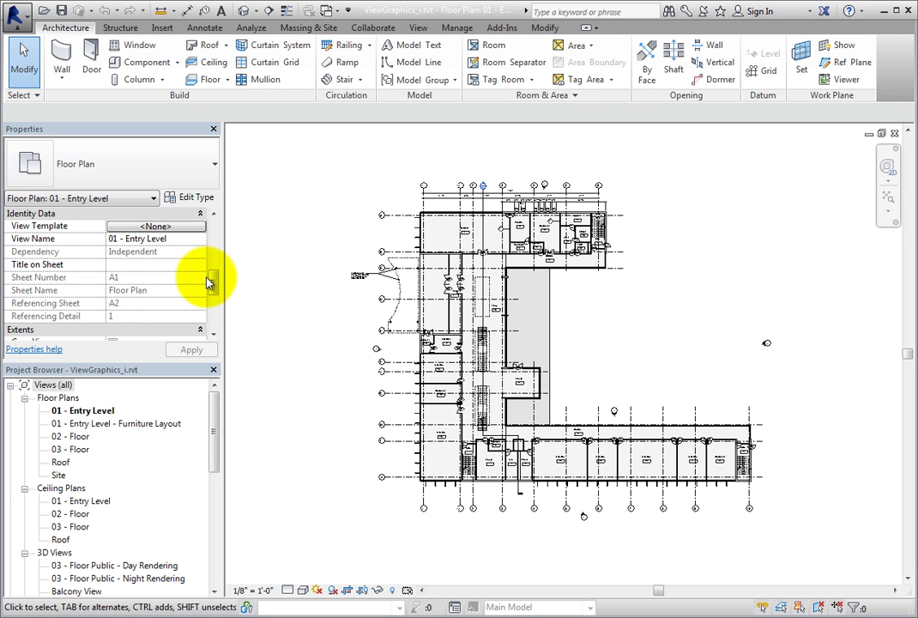
left_click(179, 227)
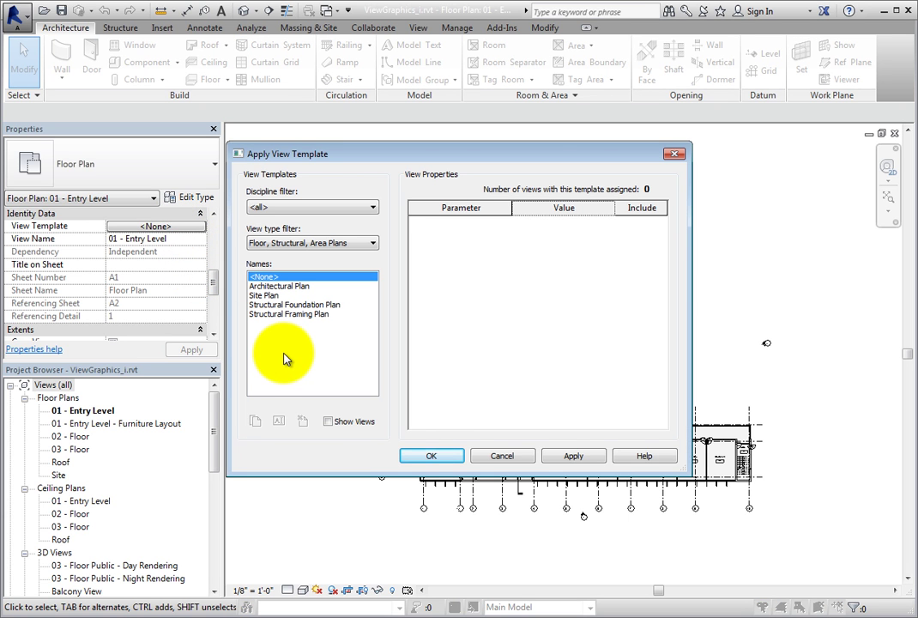
left_click(296, 286)
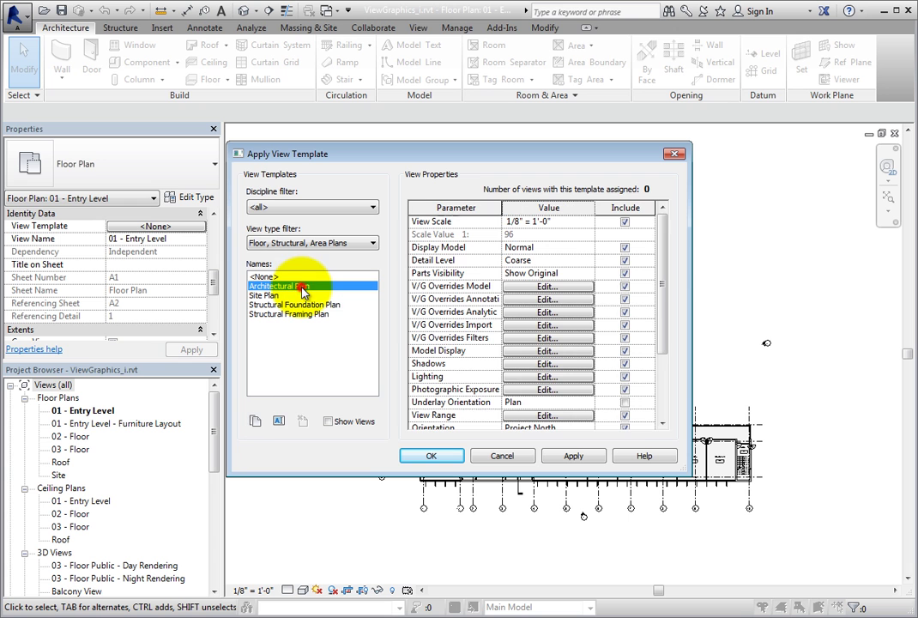
left_click(429, 457)
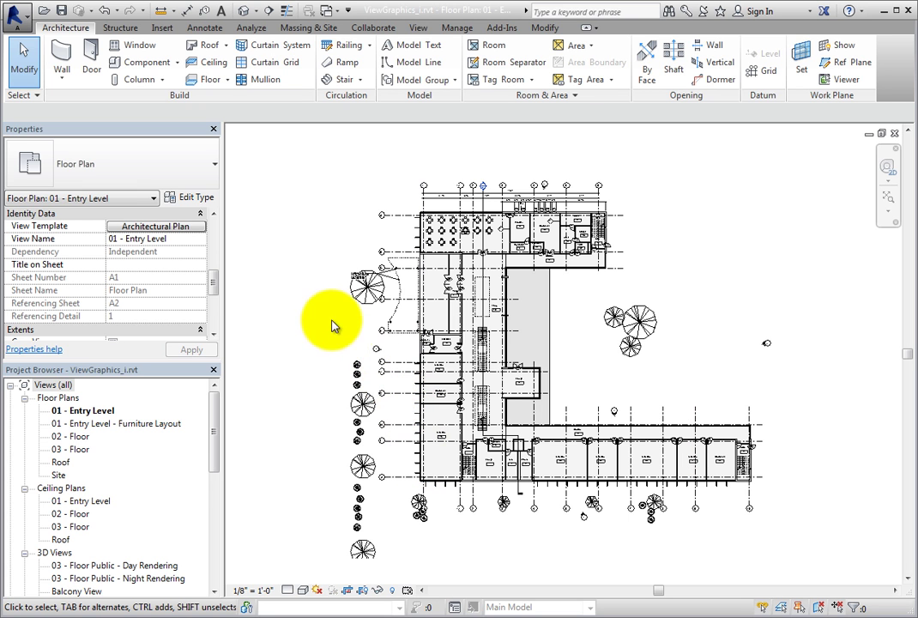
left_click_drag(214, 283, 216, 238)
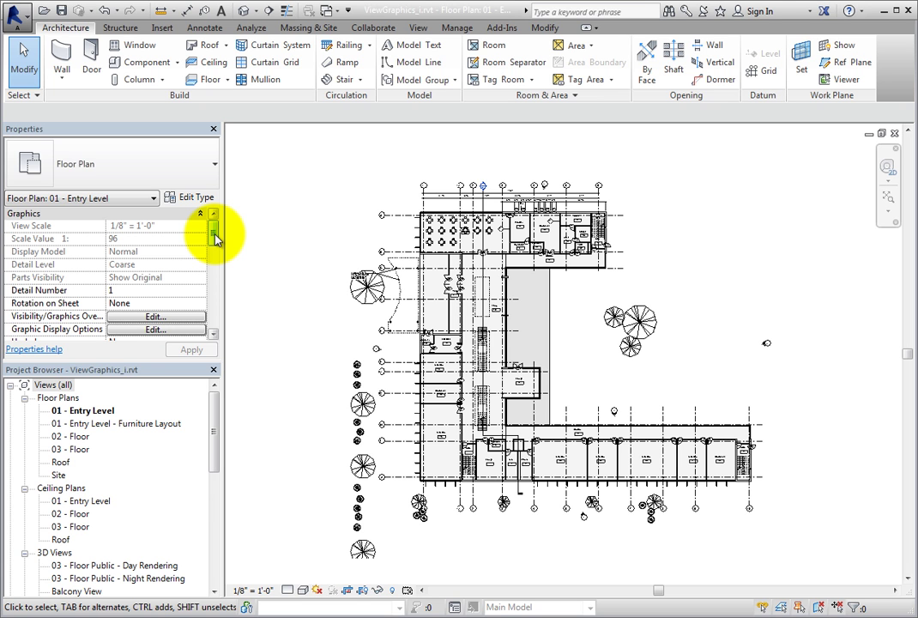
left_click_drag(215, 238, 207, 288)
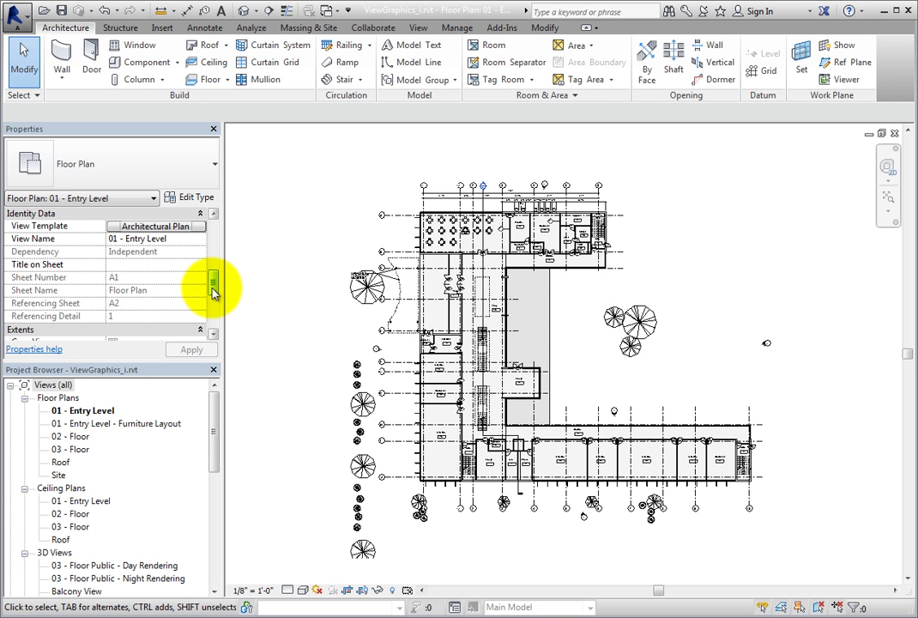
left_click_drag(213, 292, 209, 266)
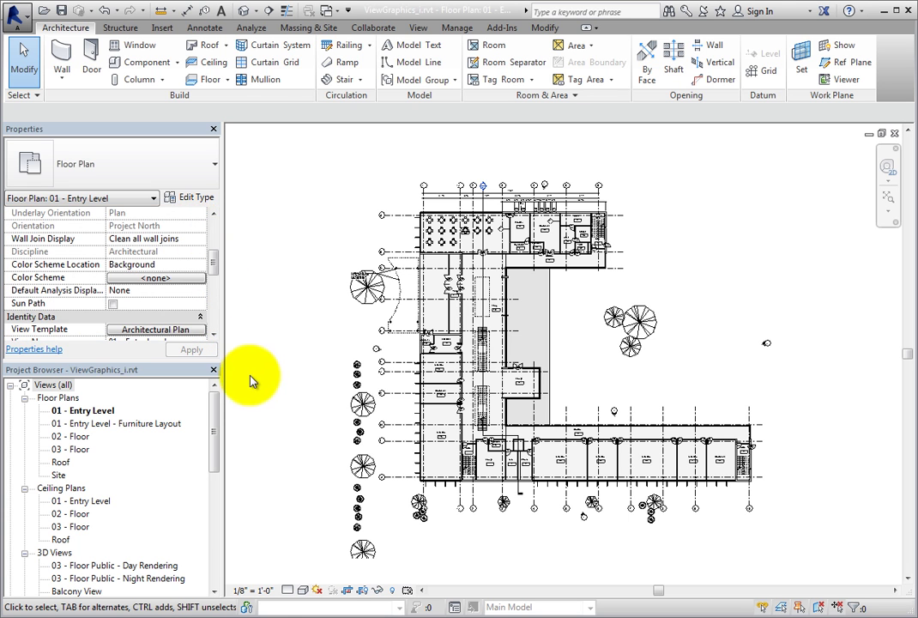
left_click(256, 590)
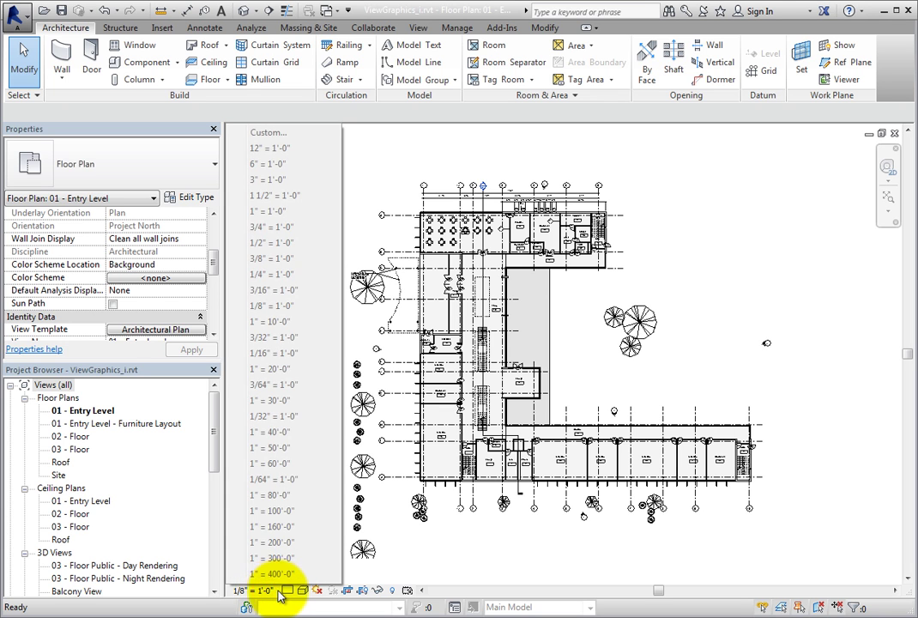
left_click(288, 590)
left_click(264, 536)
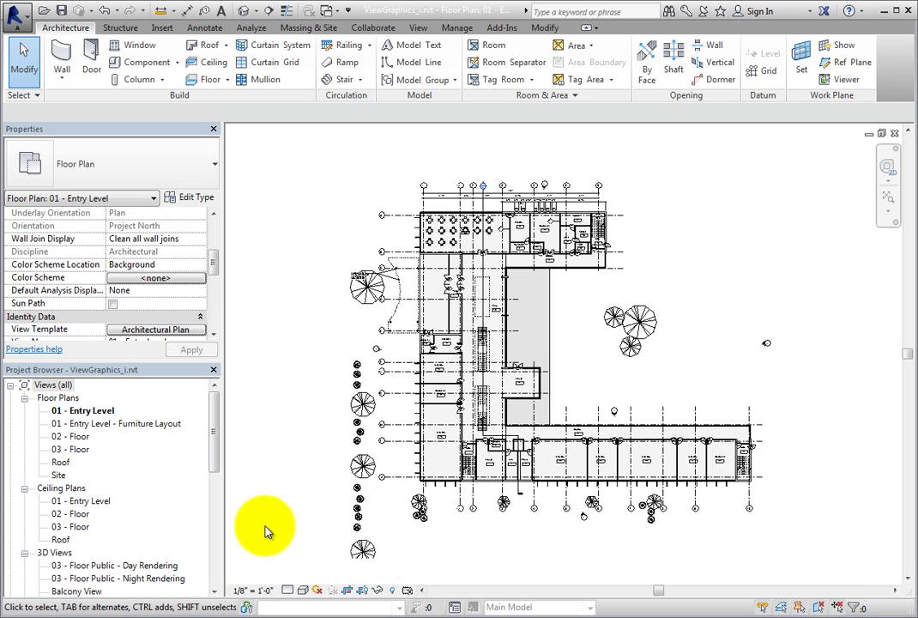
Enable Temporary View Properties for the Entry Level plan from the view control bar.
left_click(406, 591)
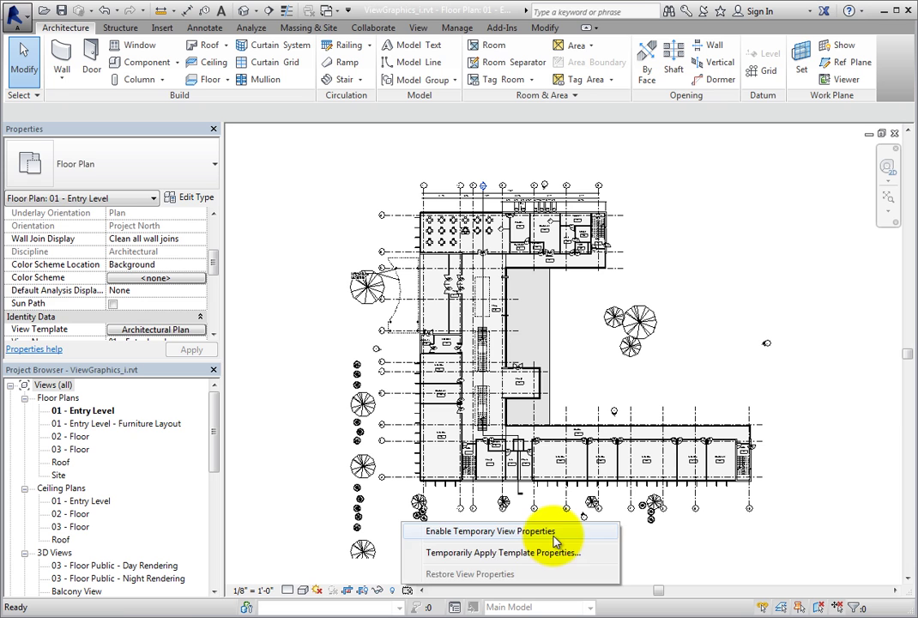
left_click(554, 539)
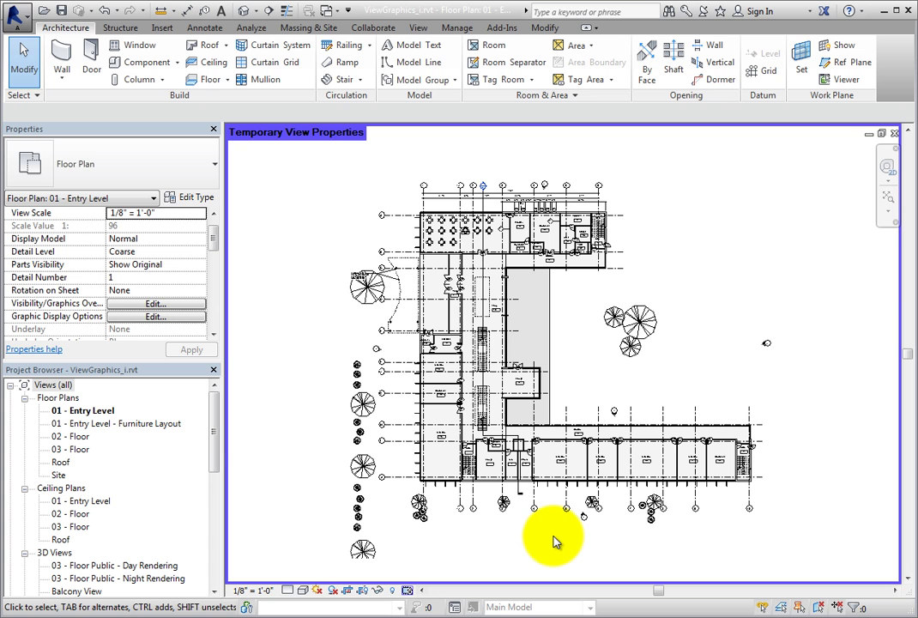
Set the temporary view's detail level to Fine.
left_click(257, 590)
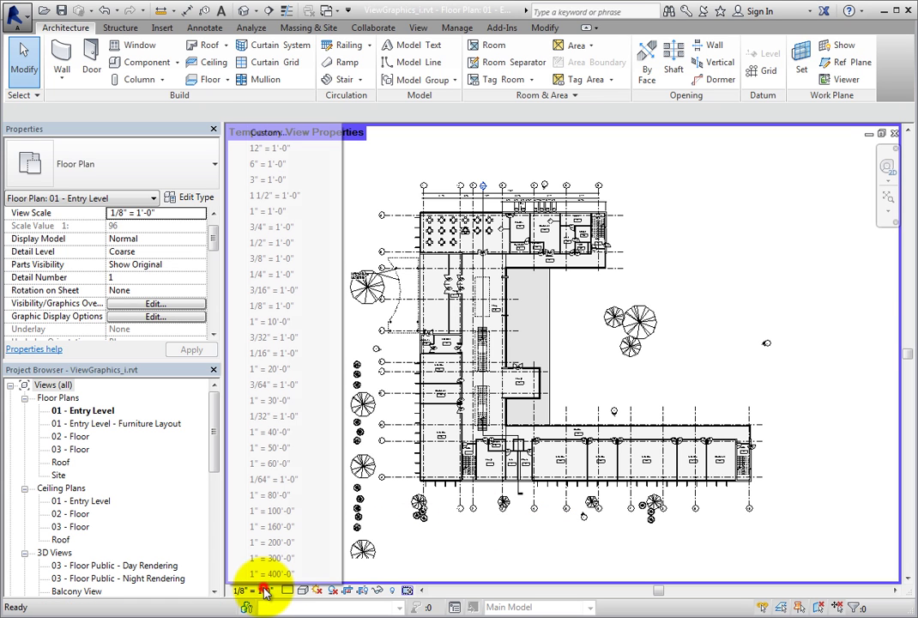
left_click(287, 591)
left_click(287, 590)
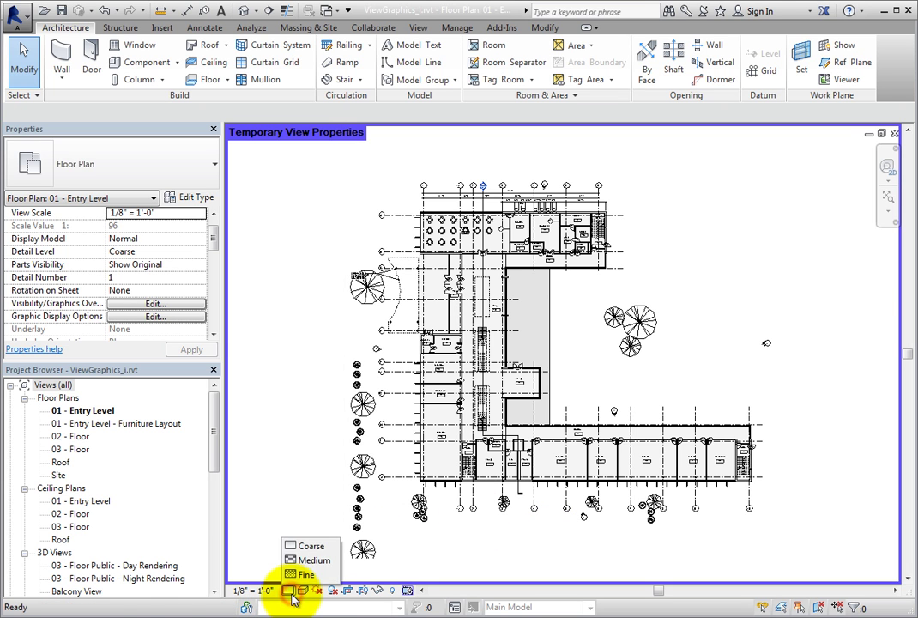
left_click(266, 424)
scroll(214, 239, "up", 1)
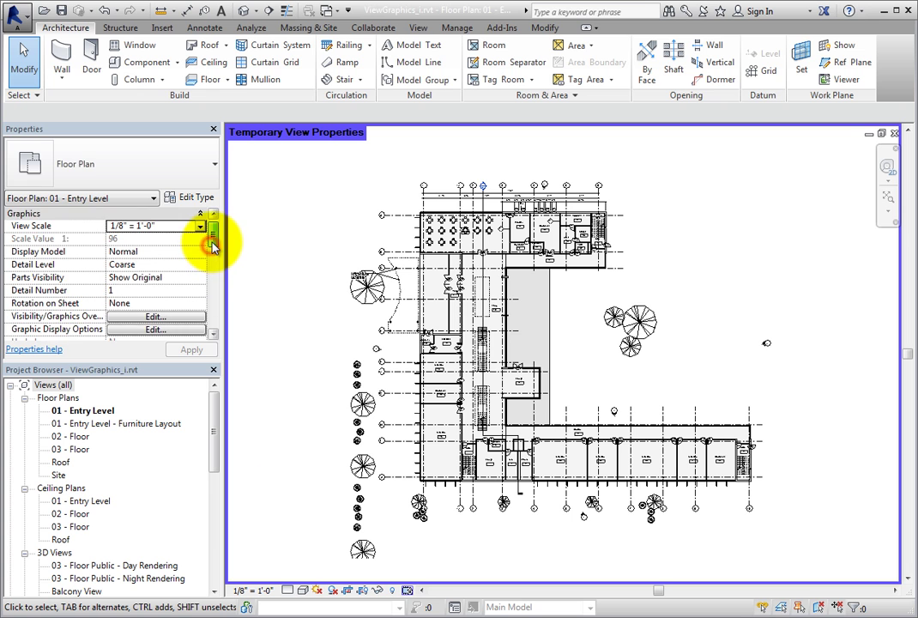
scroll(215, 246, "down", 1)
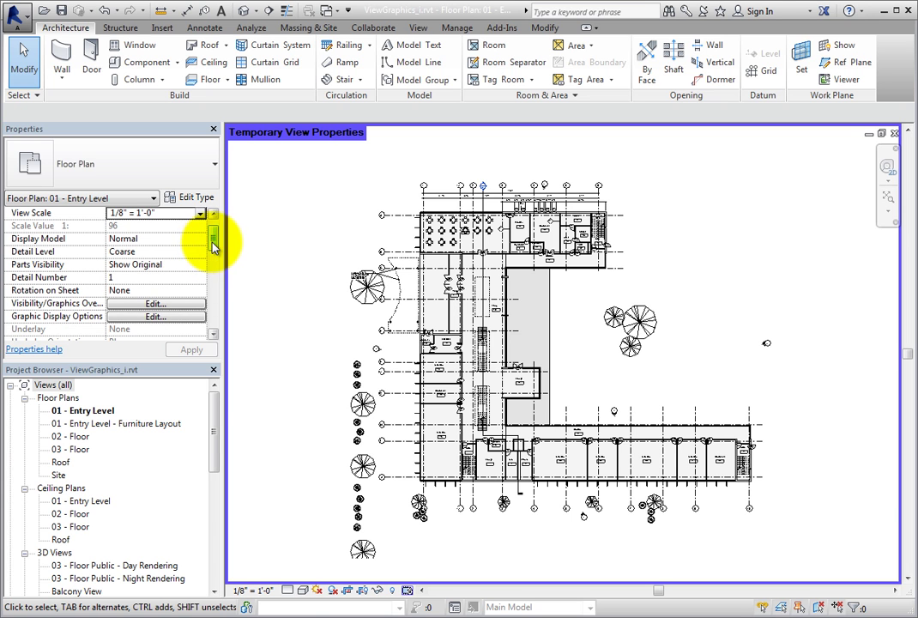
left_click(290, 590)
Open Visibility/Graphic Overrides for the plan with the VG shortcut.
key("Escape")
key("v")
key("g")
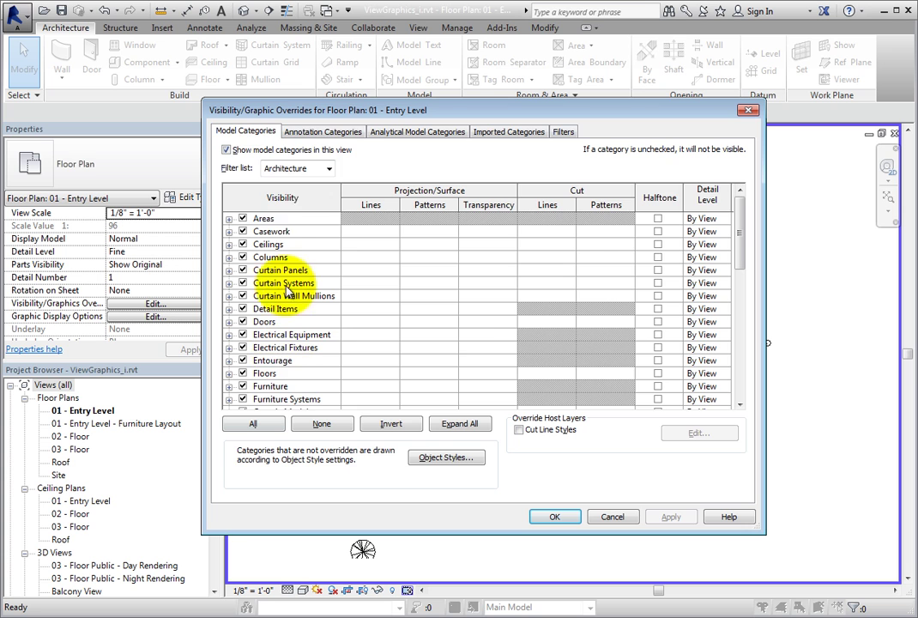
Turn off 'Show annotation categories in this view' so grids, dimensions and tags disappear.
left_click(324, 133)
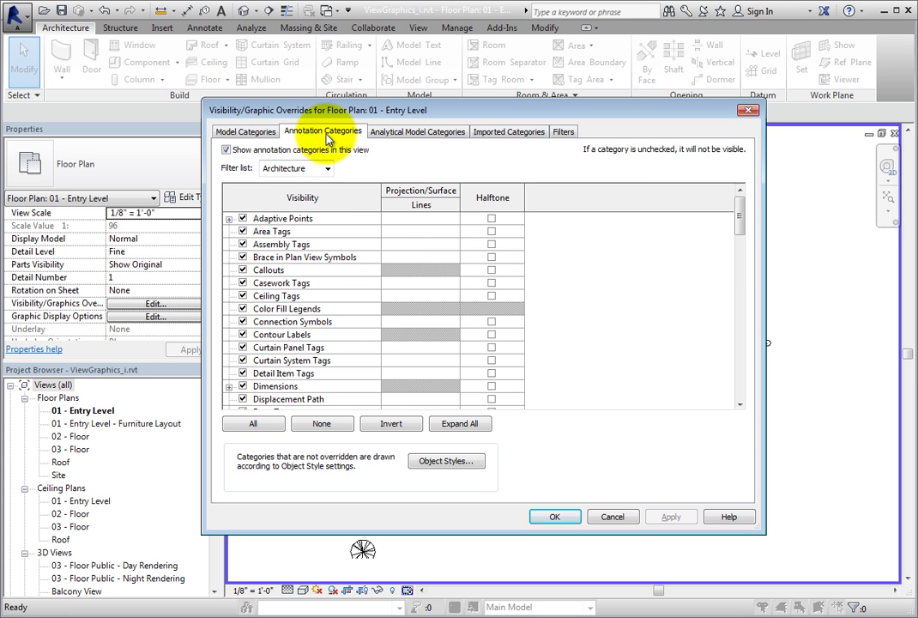
left_click(227, 150)
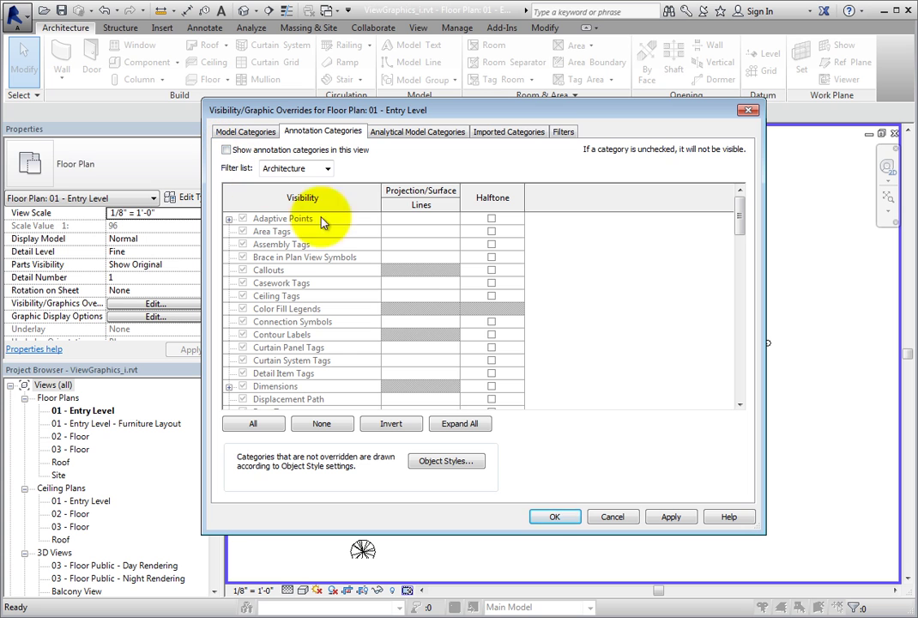
left_click(549, 516)
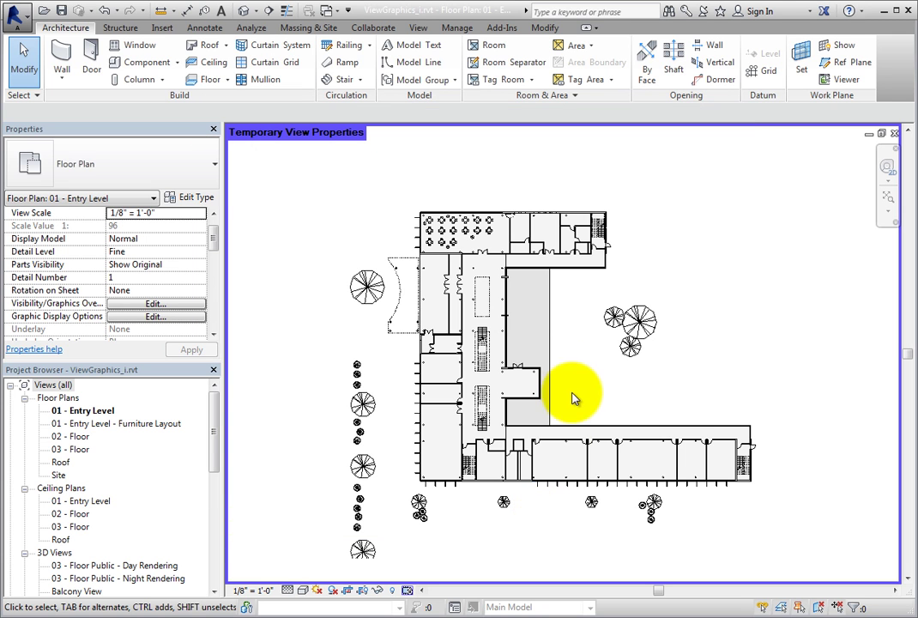
Show the Temporary View Properties menu, now offering Restore View Properties.
scroll(576, 375, "up", 2)
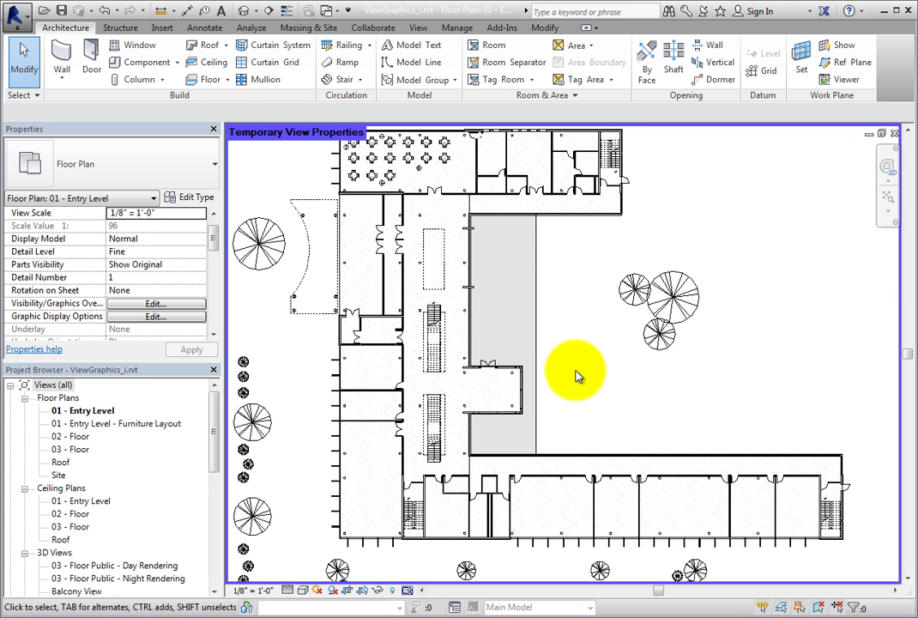
middle_click_drag(577, 376, 574, 397)
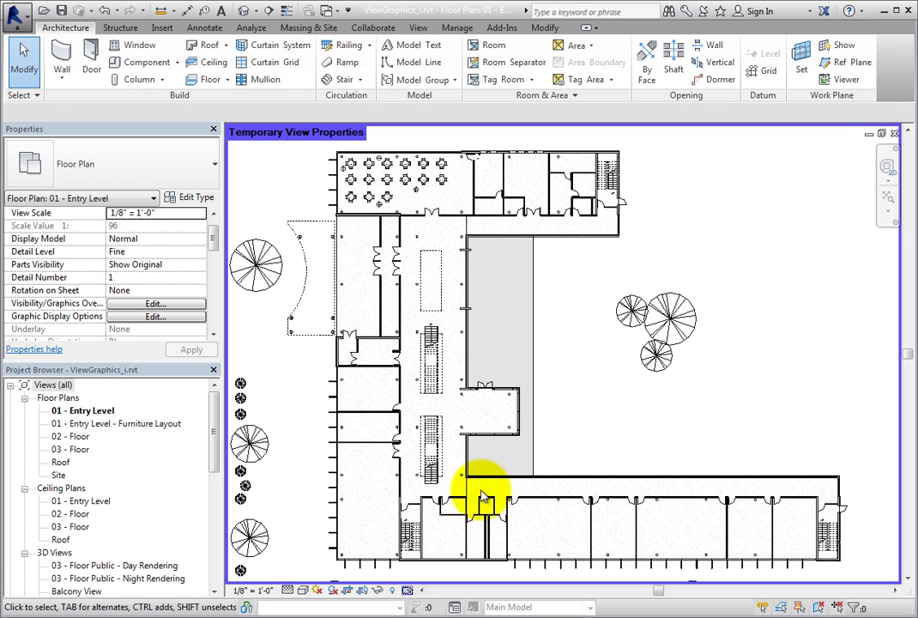
left_click(408, 590)
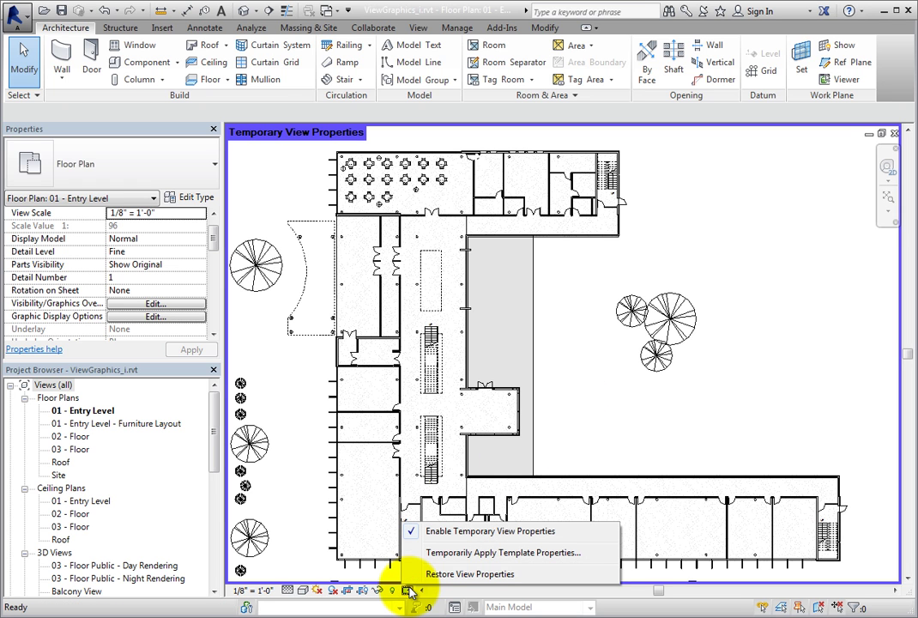
Restore View Properties so grids, tags and Coarse detail return to the plan.
left_click(523, 573)
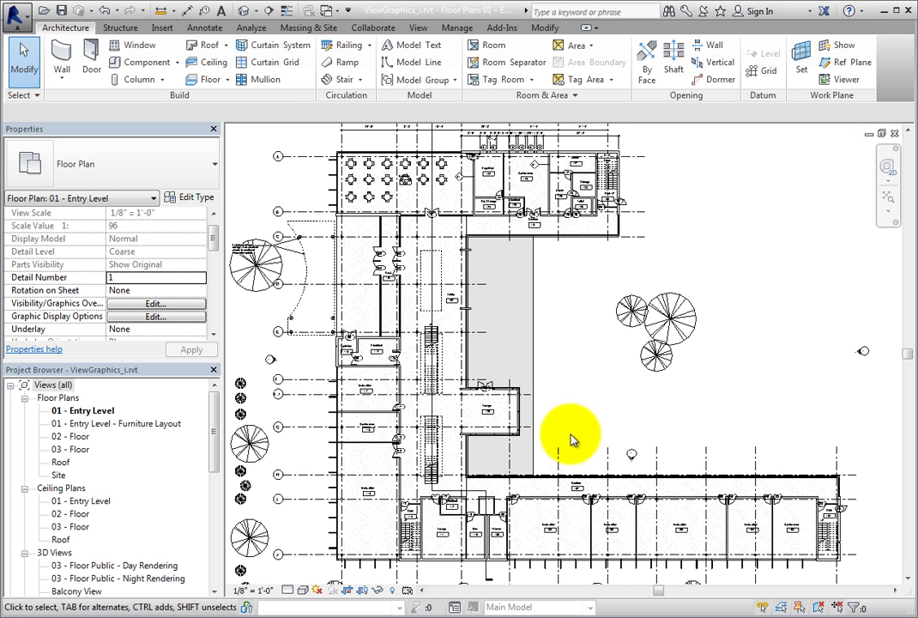
scroll(572, 438, "down", 1)
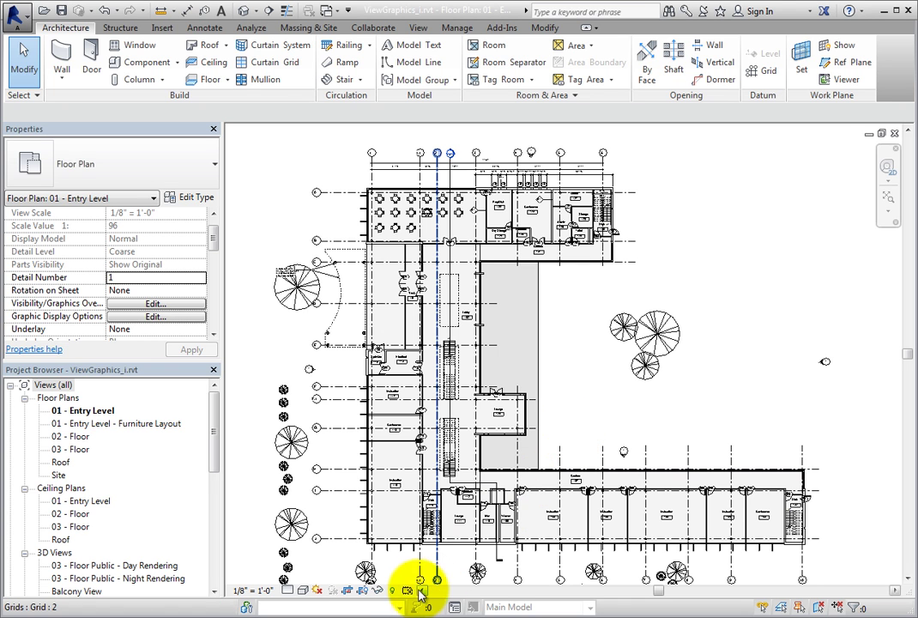
left_click(409, 592)
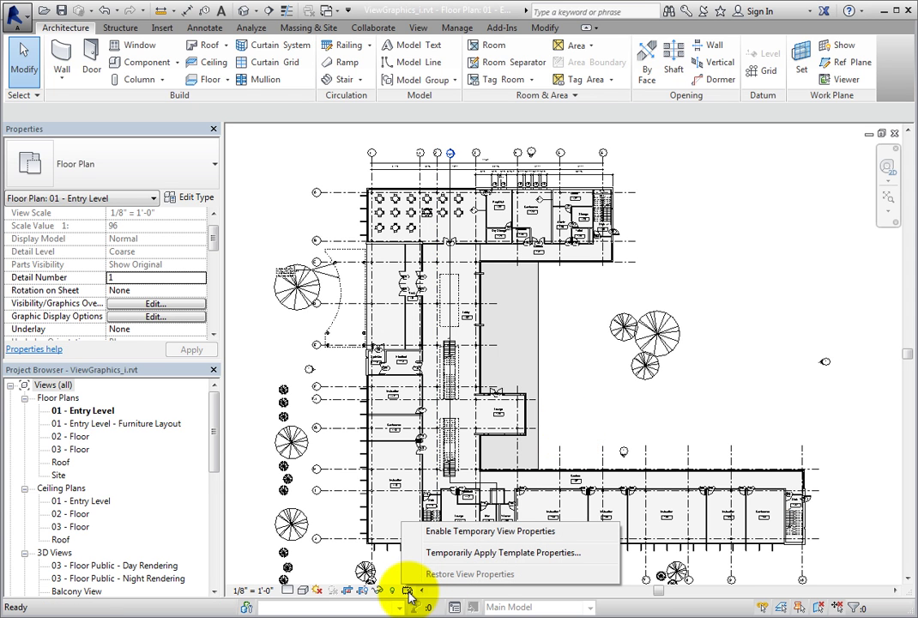
Temporarily apply the Site Plan template, displaying the plan at 1/16" = 1'-0".
left_click(589, 558)
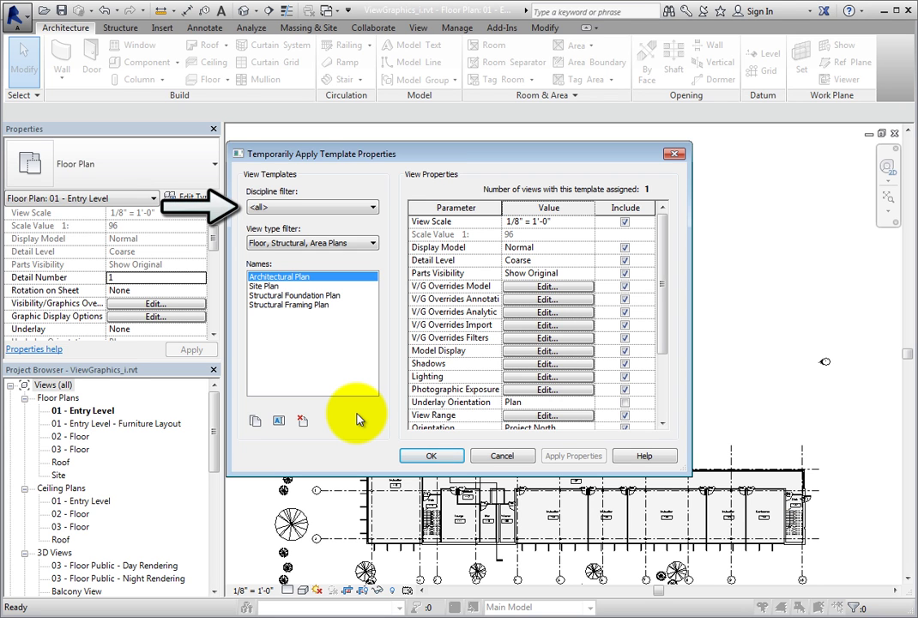
left_click(362, 207)
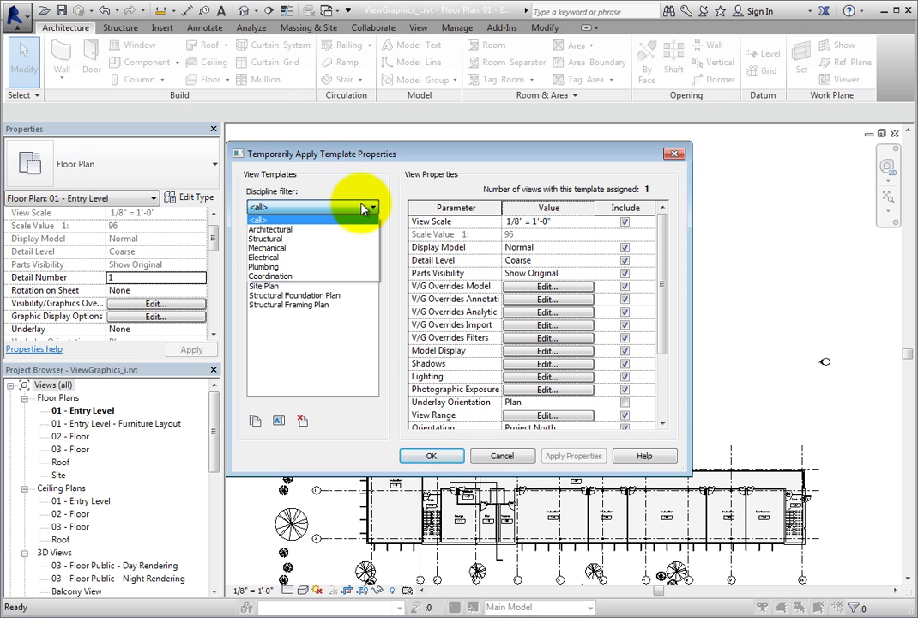
left_click(362, 206)
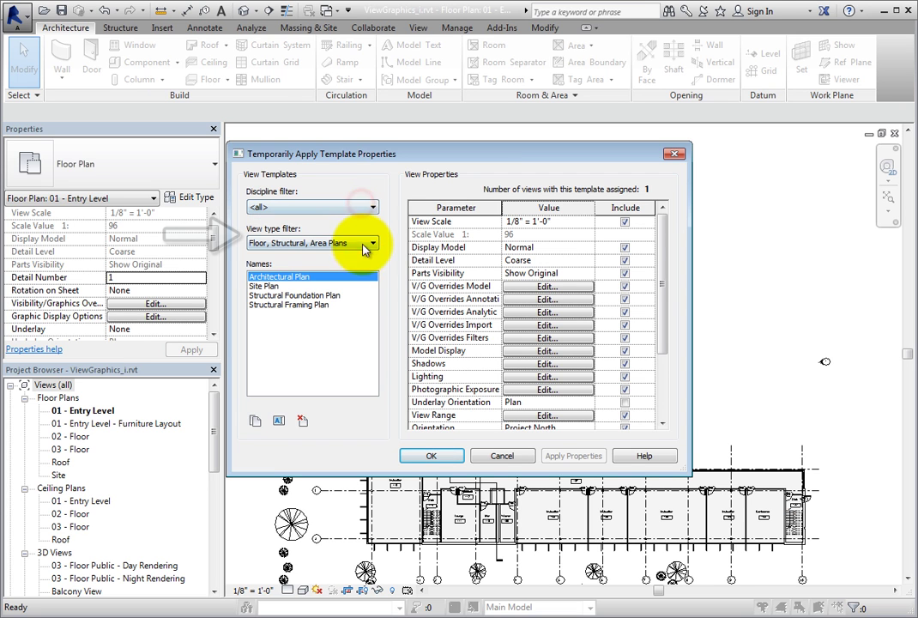
left_click(365, 243)
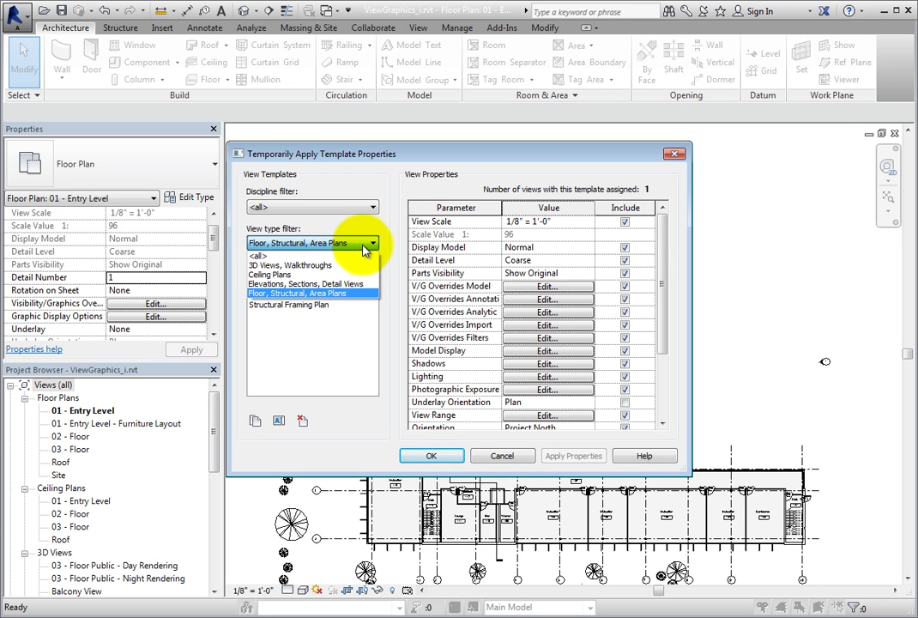
left_click(364, 248)
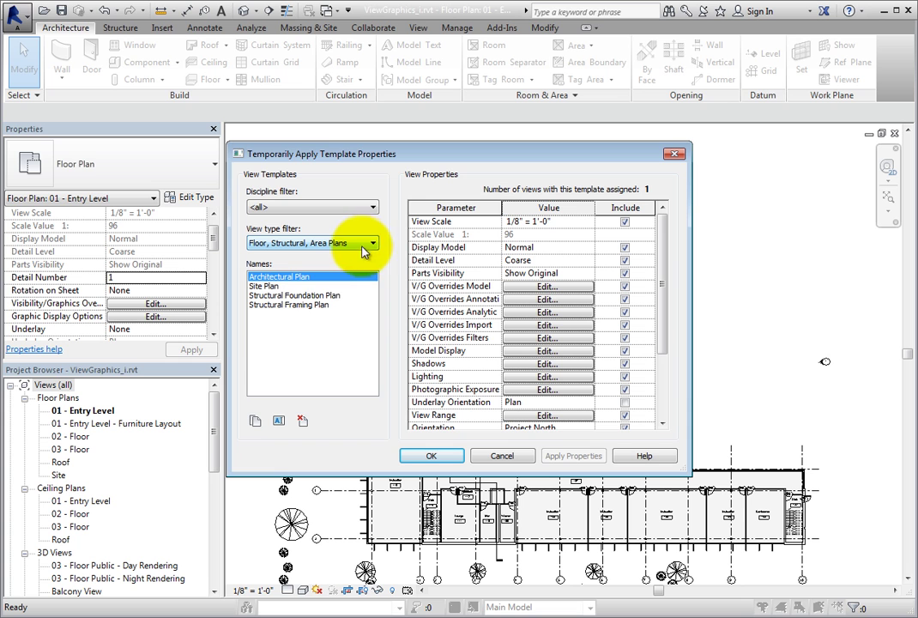
left_click(288, 296)
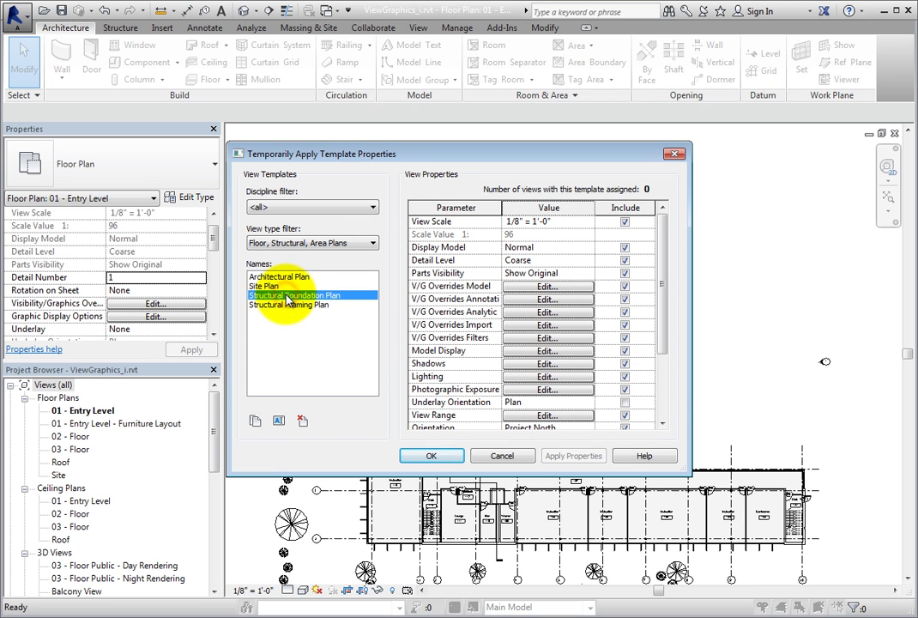
left_click(286, 277)
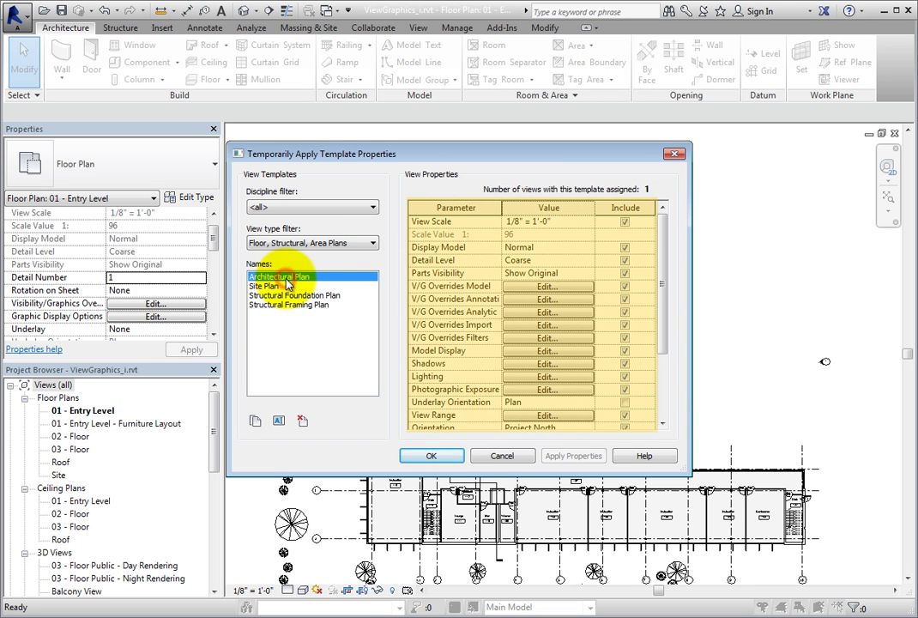
left_click(291, 286)
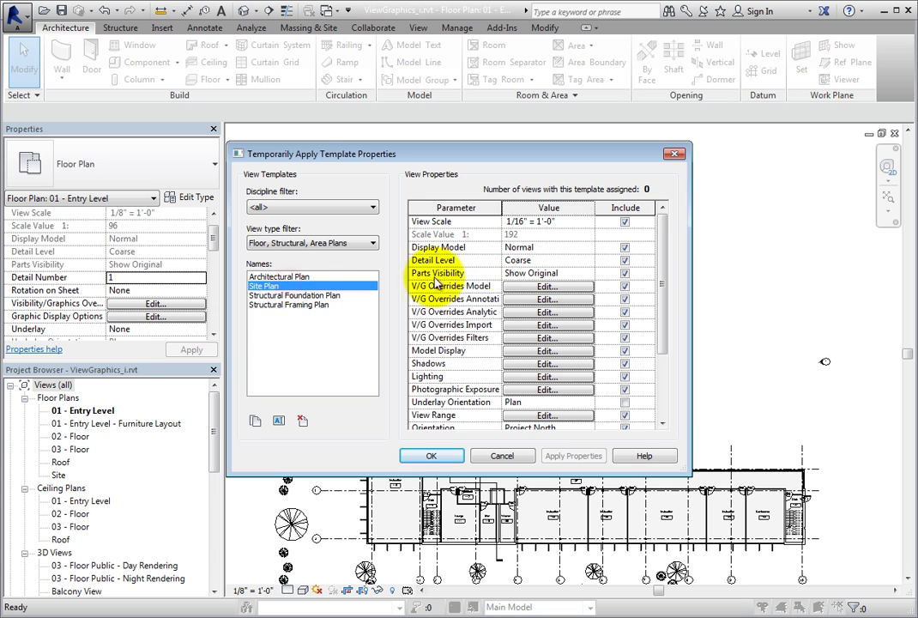
mouse_move(661, 226)
left_mouse_down()
mouse_move(662, 308)
mouse_move(664, 226)
left_mouse_up()
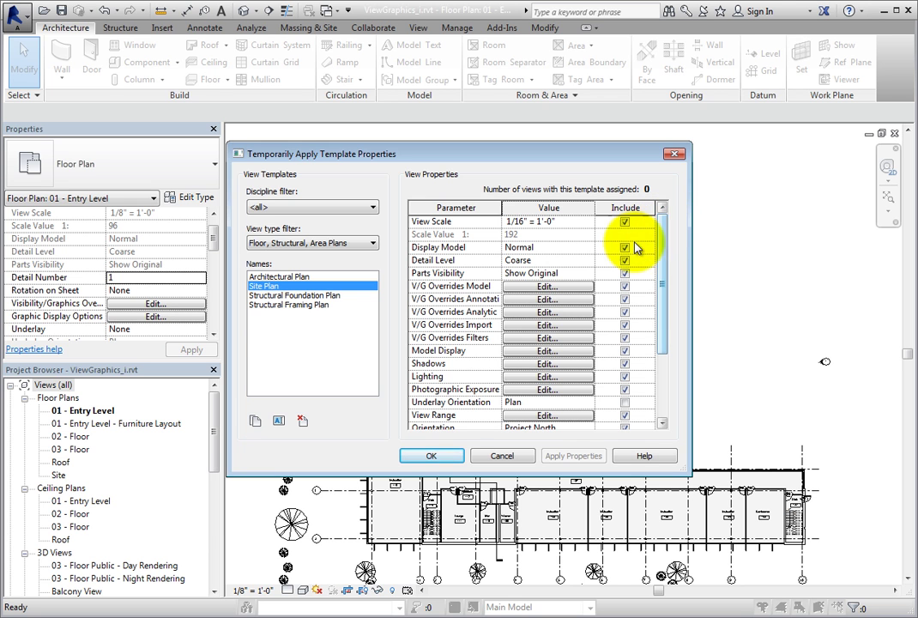
left_click(441, 455)
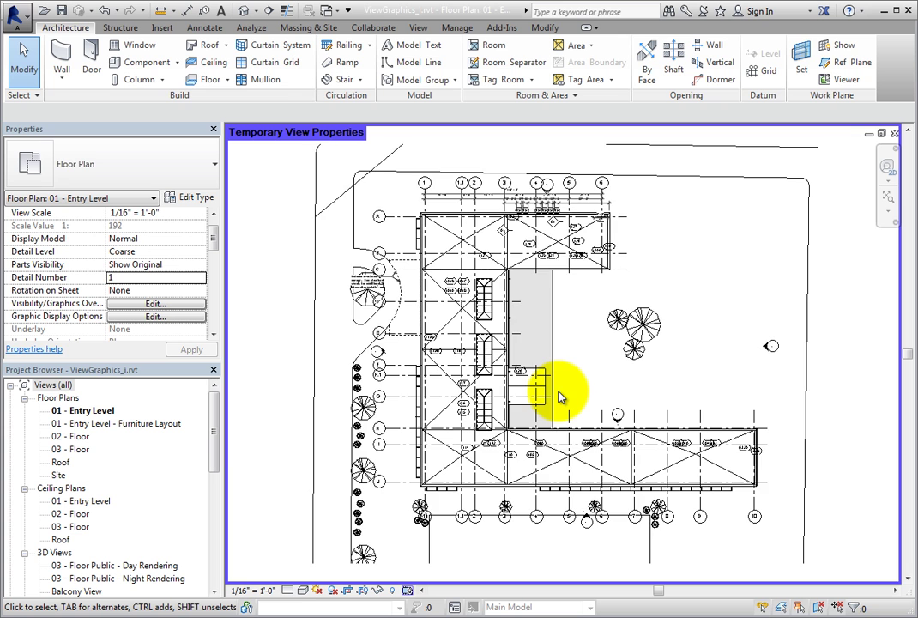
Zoom out and open the Temporarily Apply Template Properties dialog again.
scroll(559, 397, "down", 2)
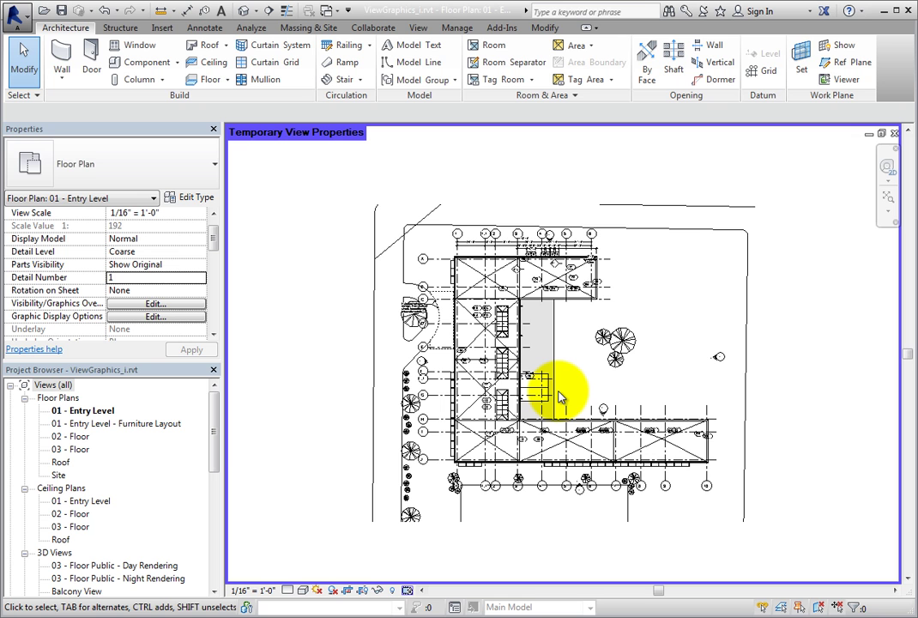
left_click(410, 589)
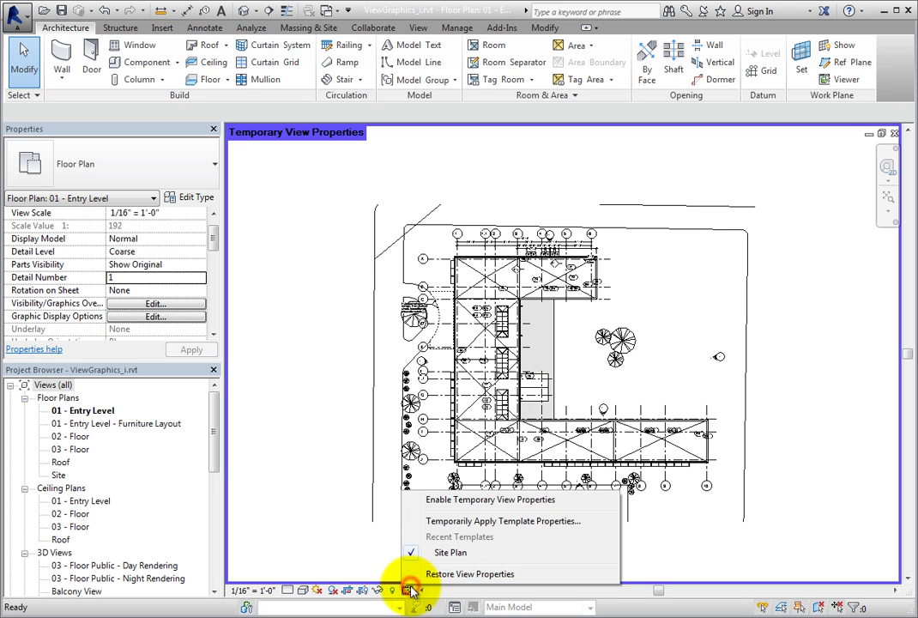
left_click(590, 525)
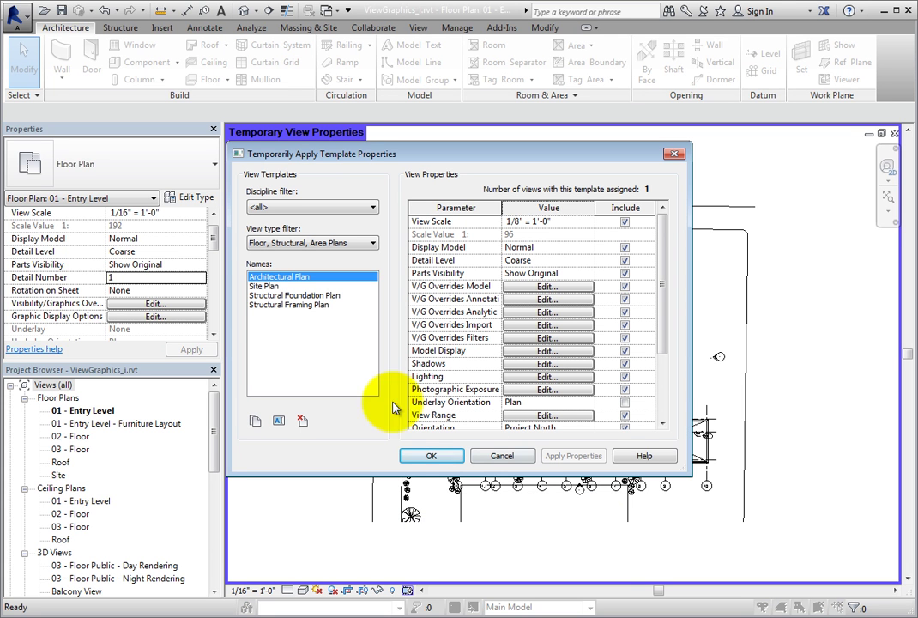
Temporarily apply the Structural Framing Plan template, showing the plan at 1/8" = 1'-0".
left_click(292, 307)
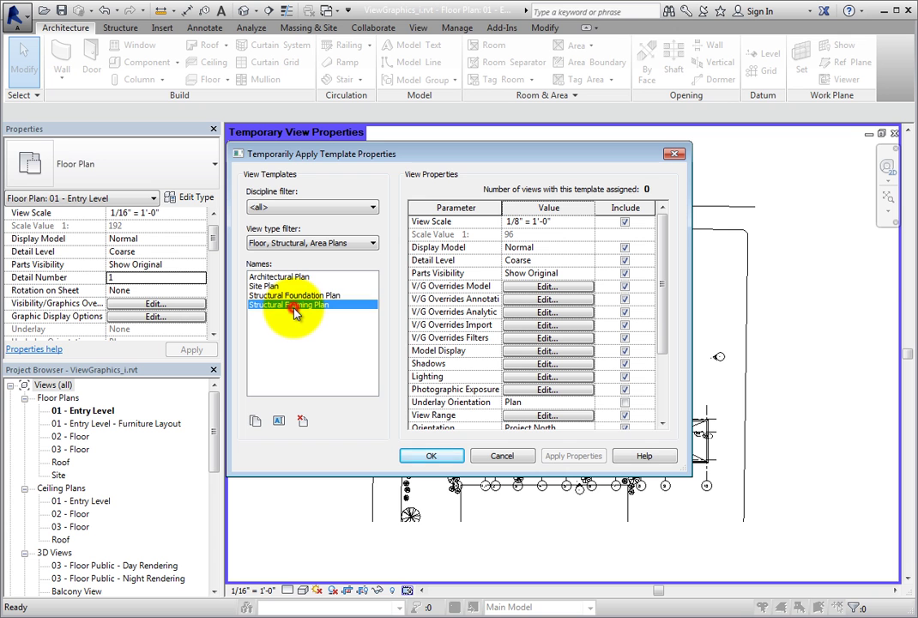
left_click(433, 455)
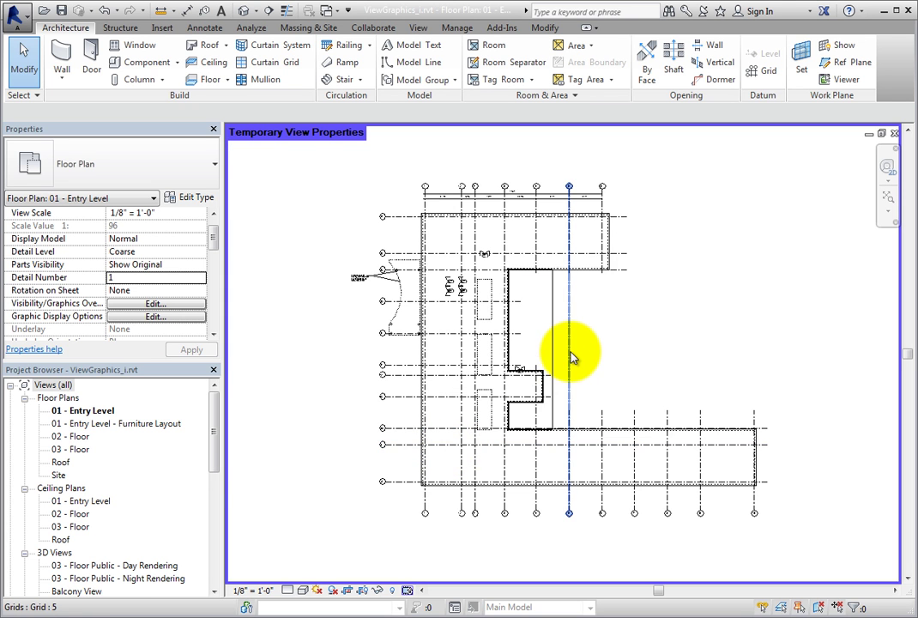
scroll(572, 356, "up", 2)
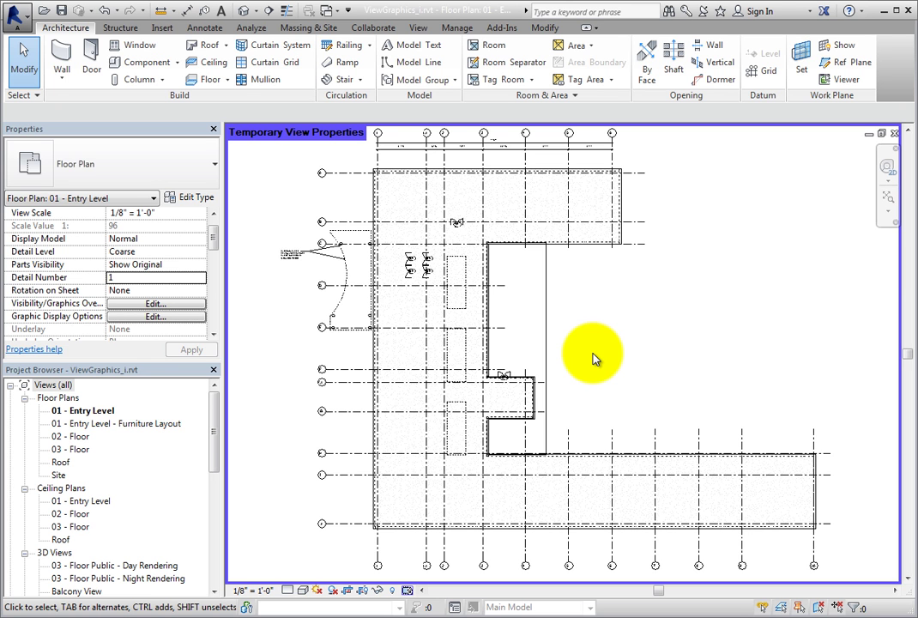
left_click(409, 589)
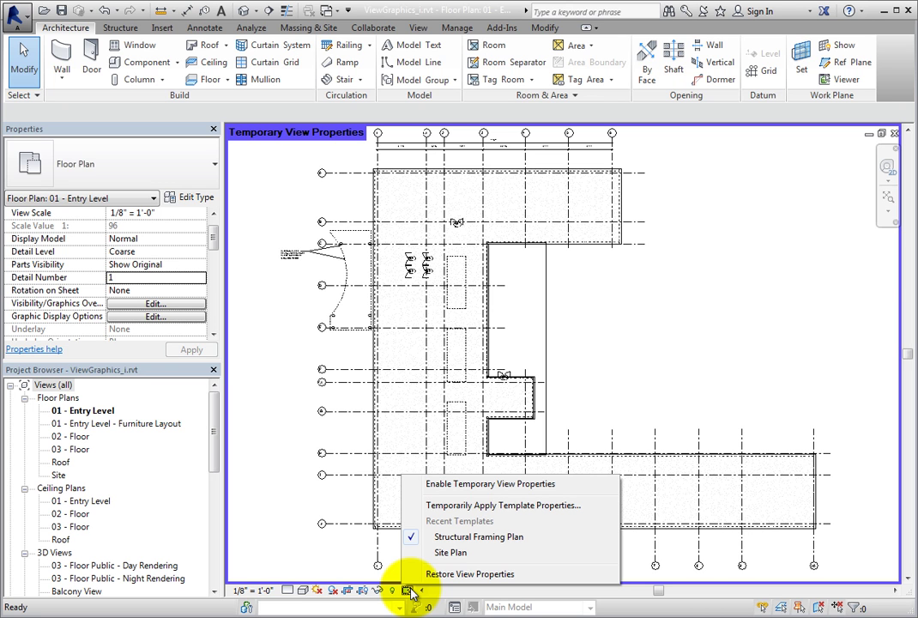
Restore the original view properties, bringing back furniture, trees and room tags.
left_click(498, 576)
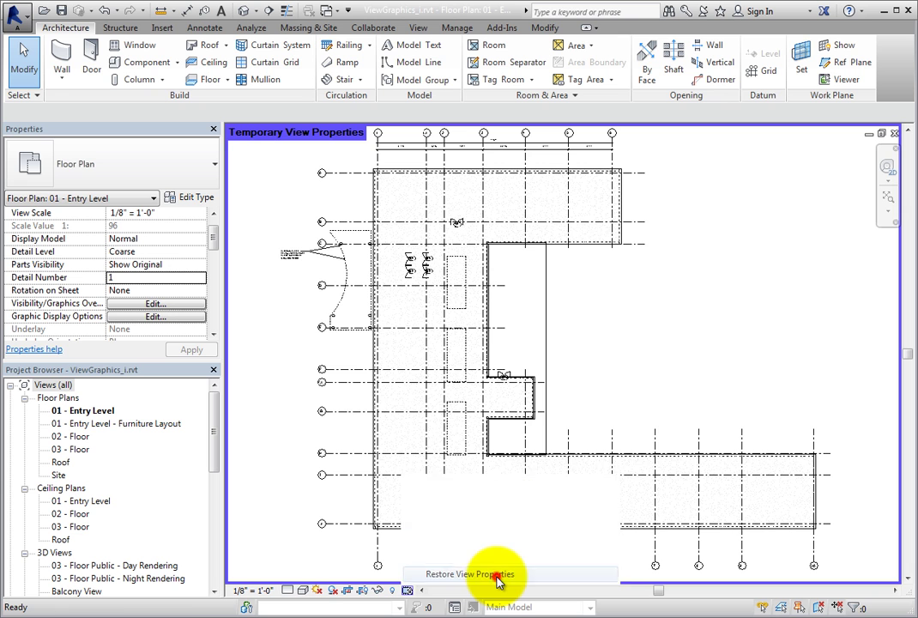
scroll(524, 515, "down", 3)
middle_click_drag(527, 491, 522, 410)
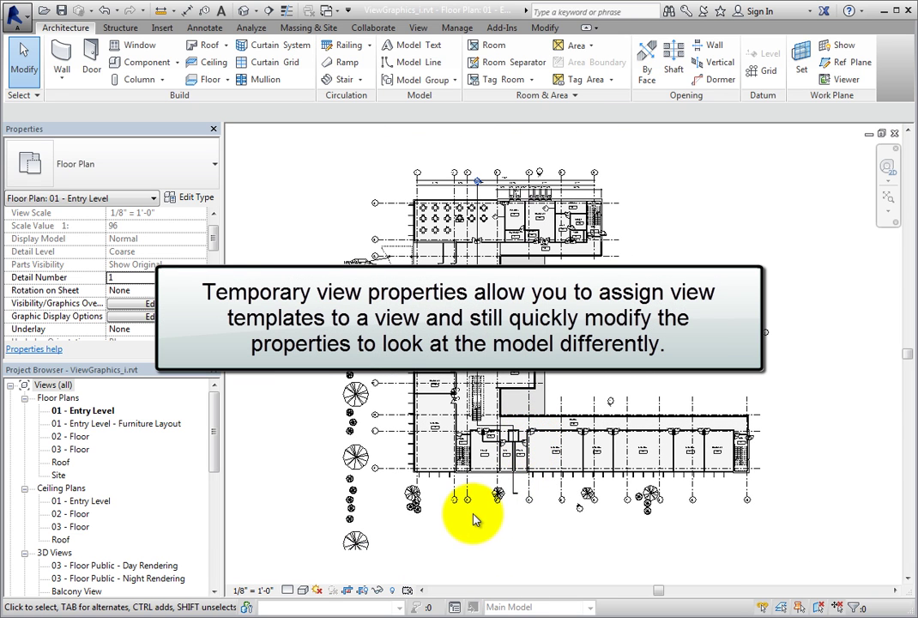
left_click(409, 590)
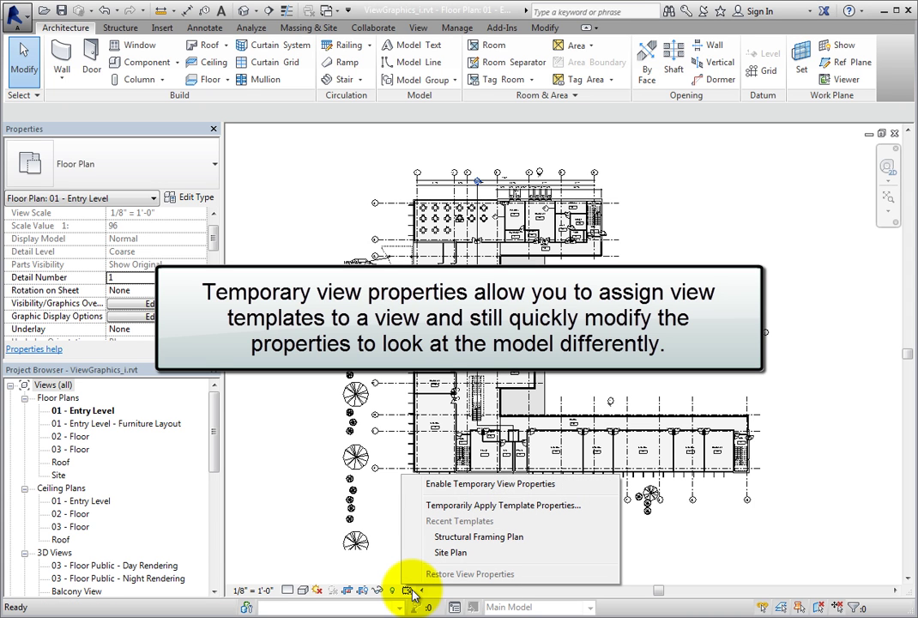